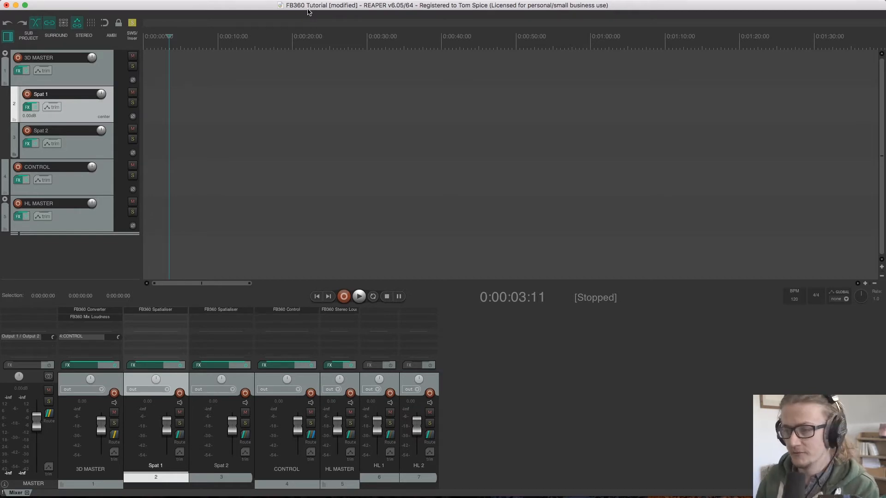
# Place 200306-003 [chan 1].wav on the Spat 1 track and FB360_Ambeo.WAV on Spat 2, both starting at the beginning of the timeline
pyautogui.press('super+Tab')
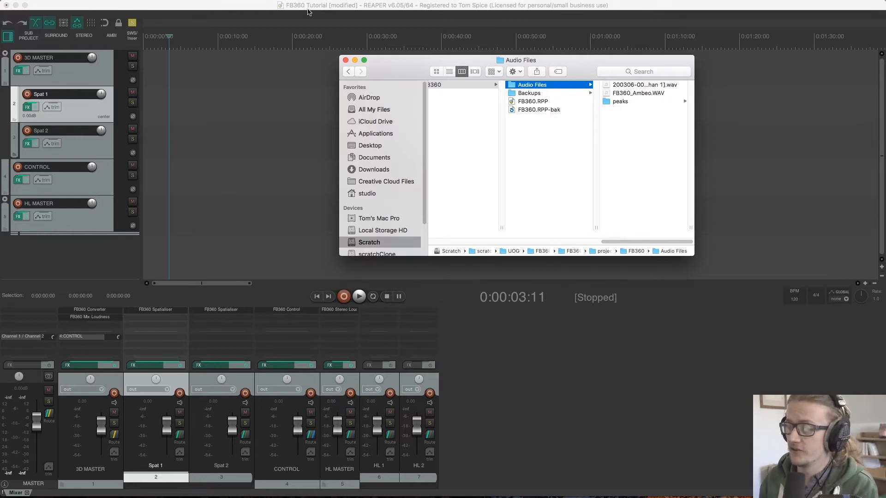
pyautogui.click(637, 86)
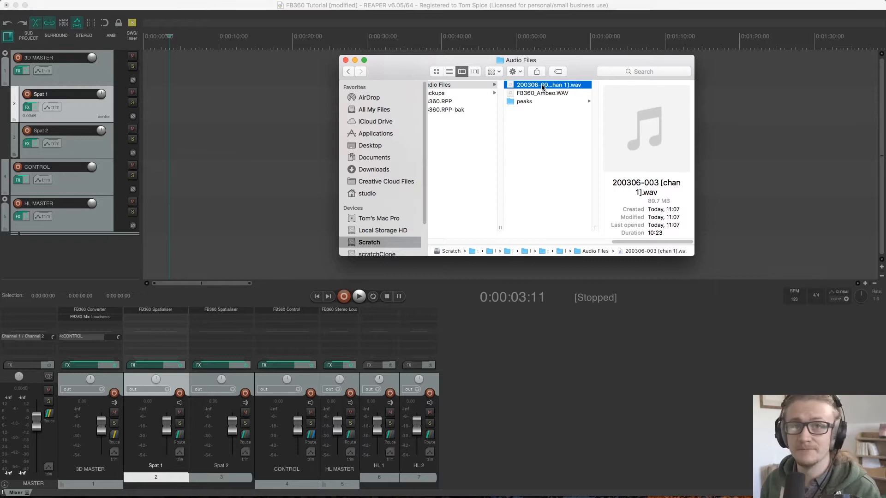
pyautogui.click(543, 86)
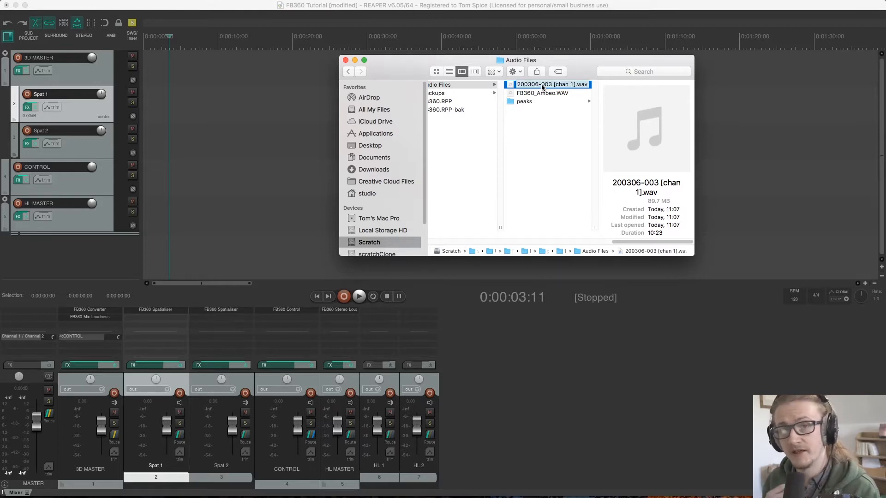
pyautogui.moveTo(542, 86); pyautogui.dragTo(144, 107)
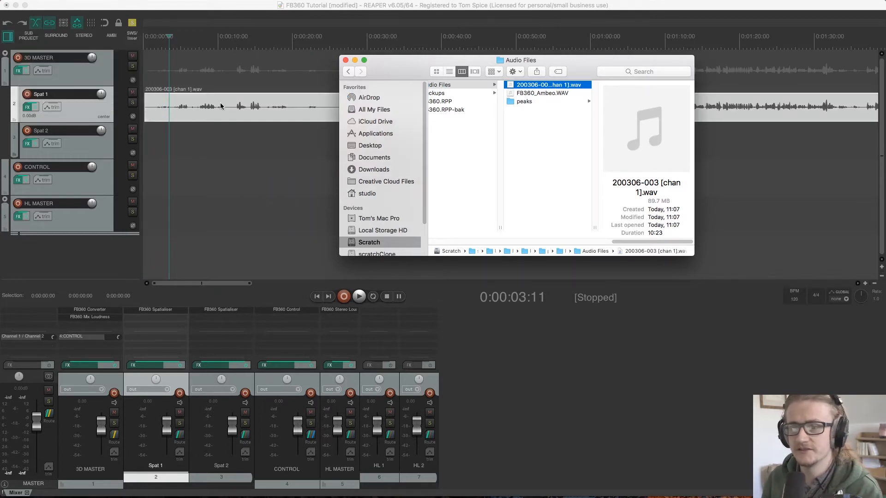
pyautogui.moveTo(551, 95); pyautogui.dragTo(144, 144)
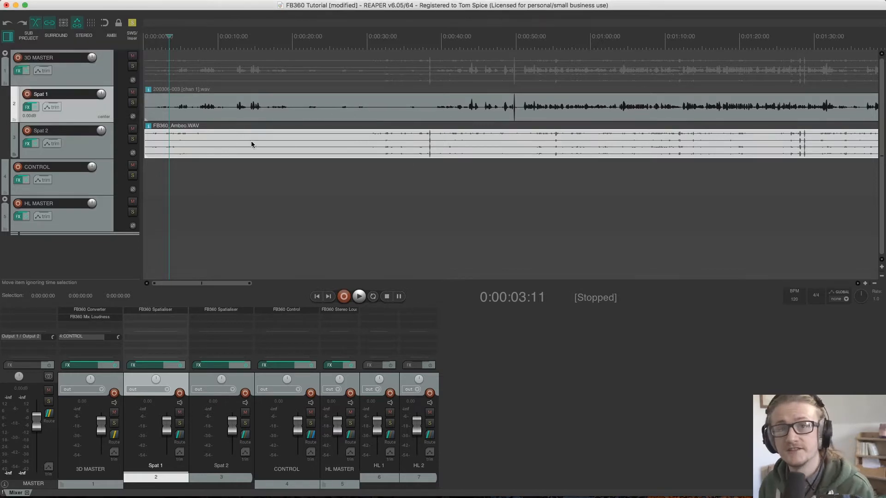
pyautogui.moveTo(324, 116); pyautogui.dragTo(291, 114)
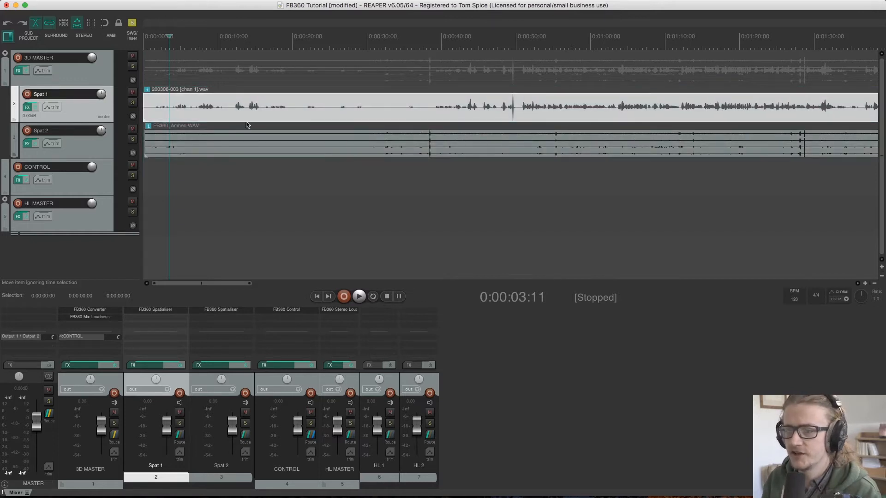
pyautogui.moveTo(381, 153); pyautogui.dragTo(348, 152)
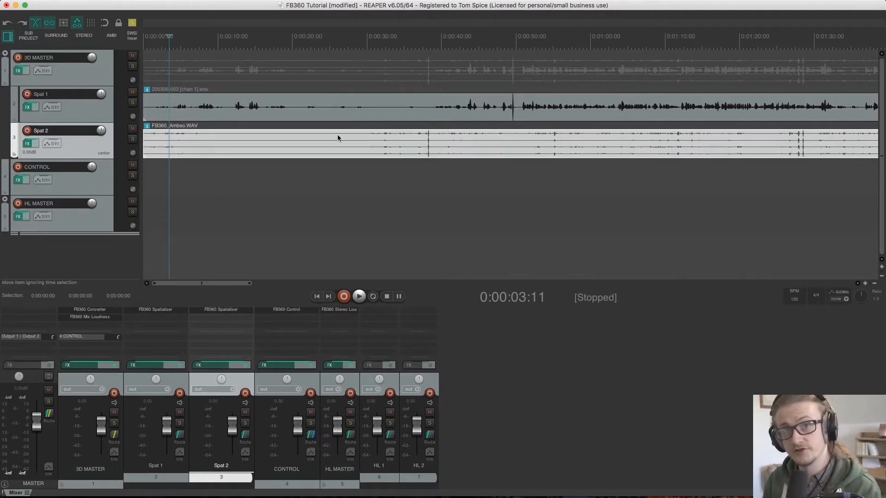
# Make a time selection from 0:00:00:00 to 0:10:23:20, covering the full length of the Spat 1 clip, and enable repeat playback
pyautogui.scroll(1, 375, 126)
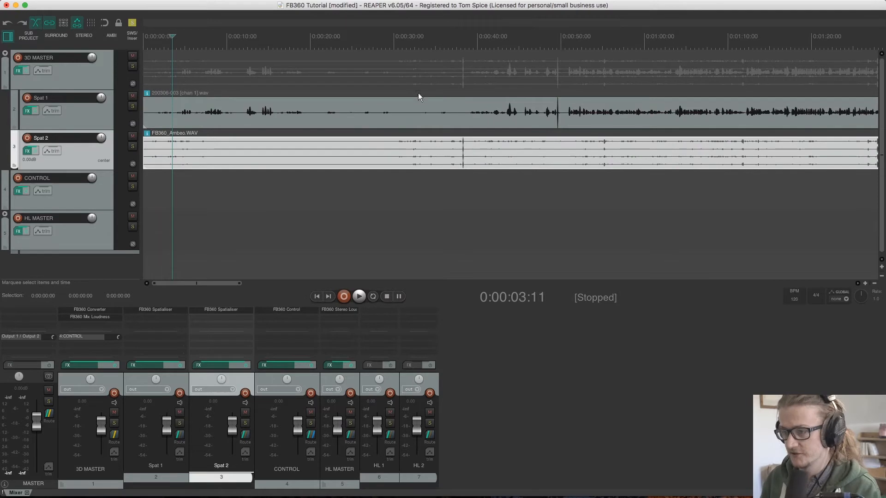
pyautogui.scroll(-1, 397, 116)
pyautogui.scroll(-8, 396, 116)
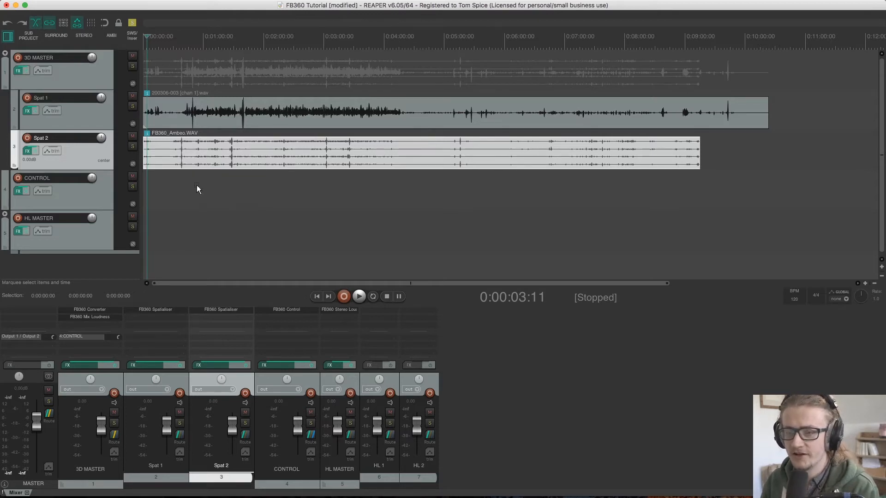
pyautogui.moveTo(177, 184); pyautogui.dragTo(547, 181)
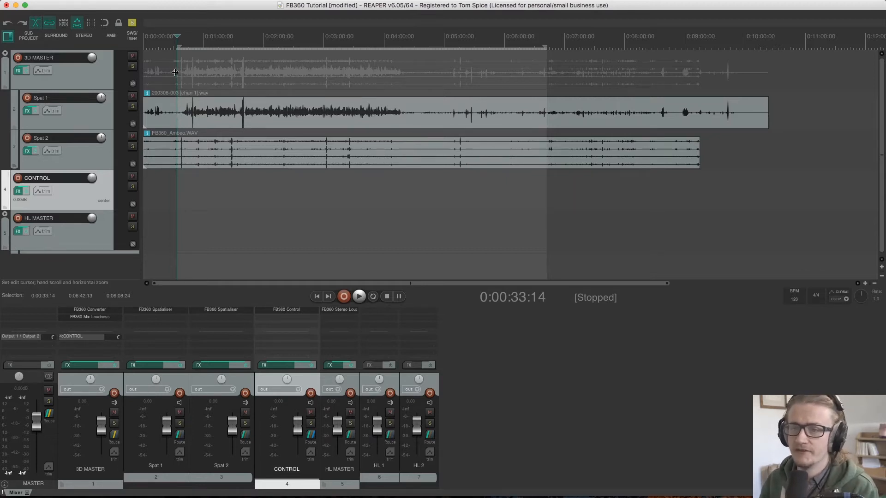
pyautogui.moveTo(177, 72); pyautogui.dragTo(116, 77)
pyautogui.moveTo(546, 72); pyautogui.dragTo(762, 82)
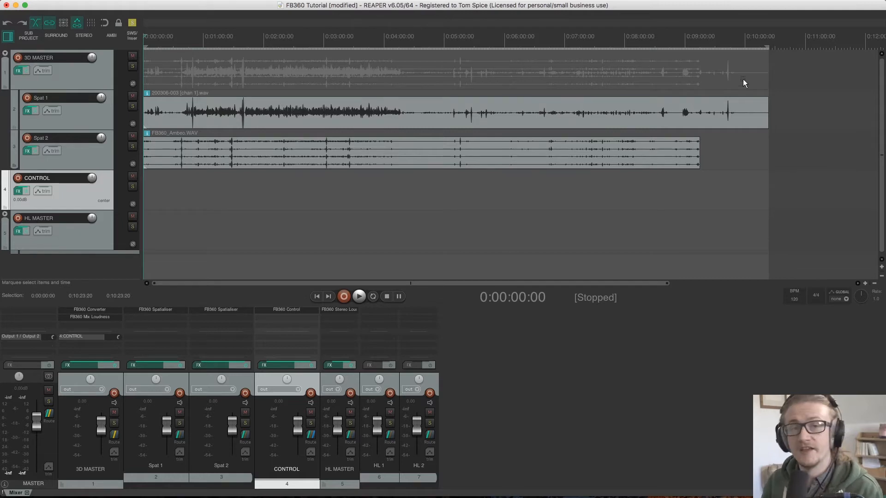
pyautogui.click(374, 297)
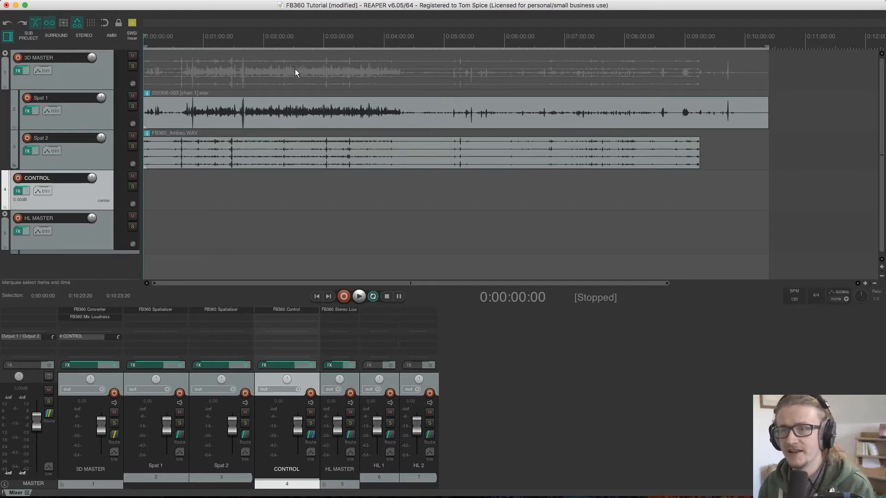
# Open the action list beside the mixer view and search the available actions for "loop"
pyautogui.moveTo(166, 2)
pyautogui.click(232, 6)
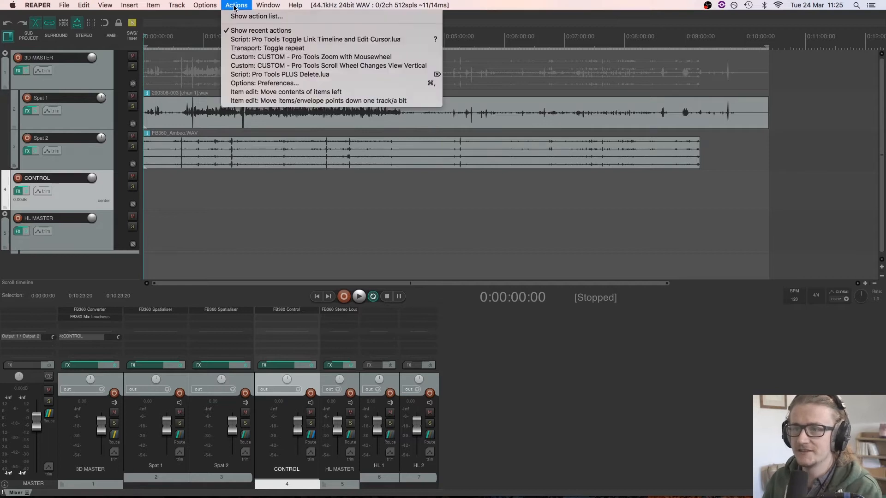
pyautogui.click(237, 18)
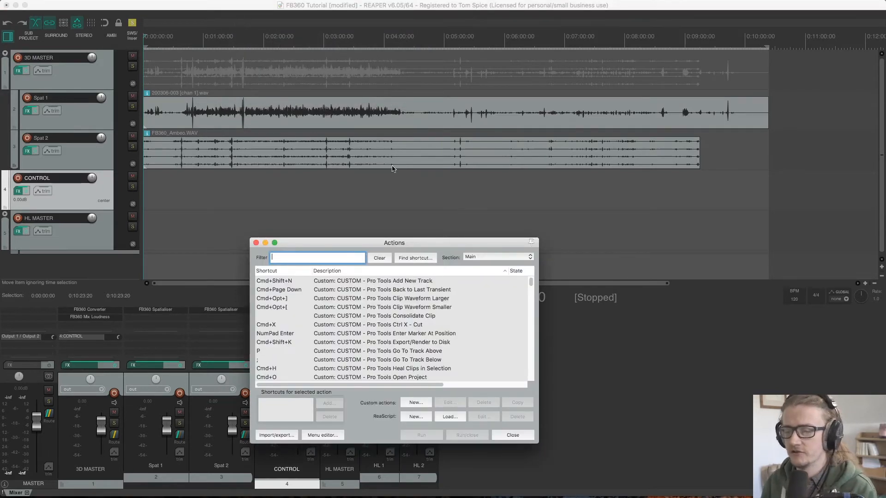
pyautogui.moveTo(472, 243); pyautogui.dragTo(472, 133)
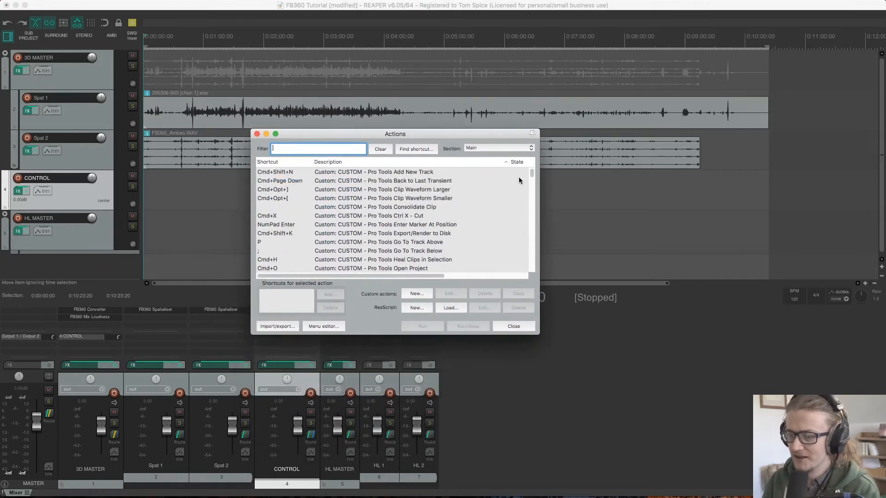
pyautogui.moveTo(533, 176); pyautogui.dragTo(520, 153)
pyautogui.moveTo(394, 135); pyautogui.dragTo(592, 58)
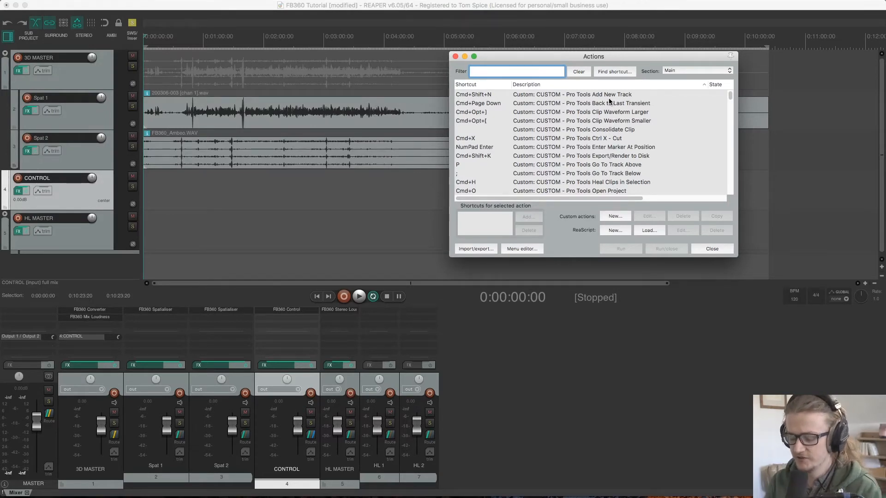
pyautogui.write('loop')
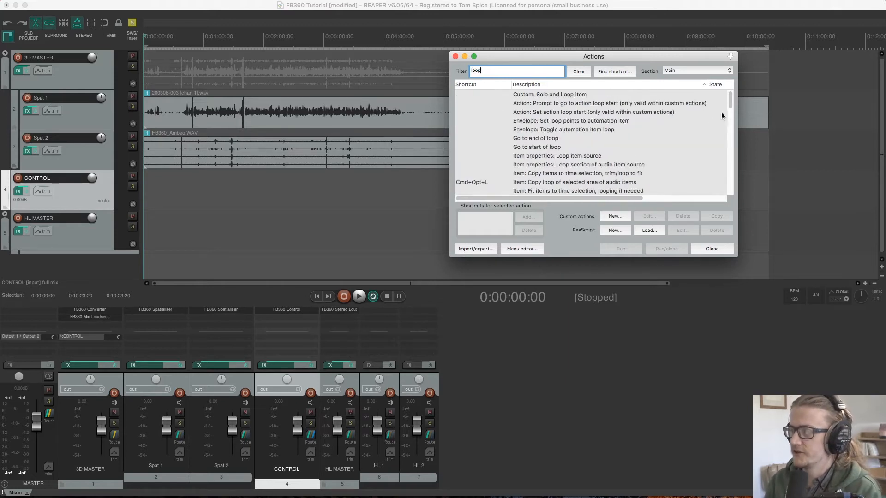
pyautogui.moveTo(730, 99)
pyautogui.mouseDown()
pyautogui.moveTo(729, 113)
pyautogui.moveTo(724, 96)
pyautogui.mouseUp()
# Filter the action list for "repeat" and run Transport: Toggle repeat several times, leaving repeat off
pyautogui.moveTo(493, 71); pyautogui.dragTo(440, 73)
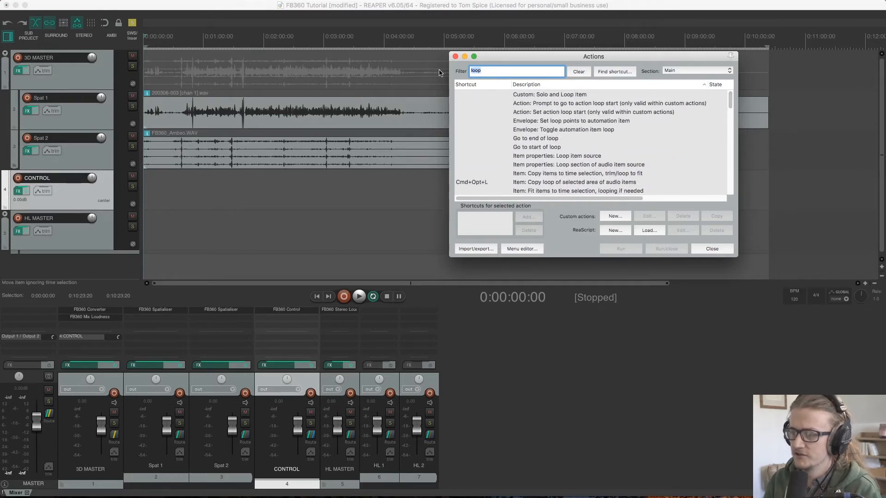
pyautogui.write('repeat')
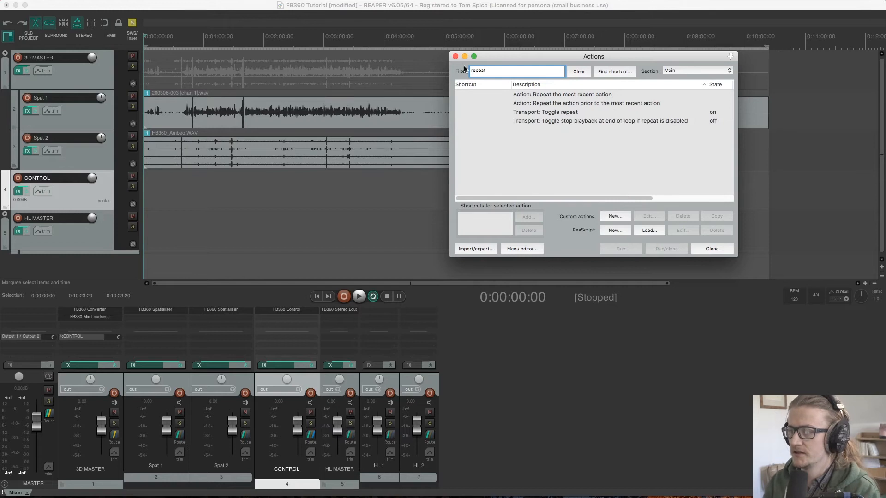
pyautogui.click(555, 112)
pyautogui.click(619, 248)
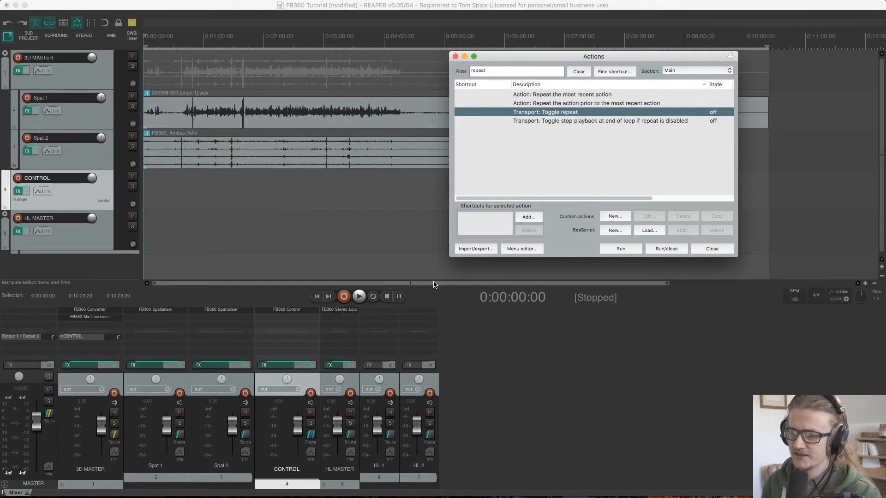
pyautogui.click(622, 248)
pyautogui.click(624, 248)
pyautogui.click(623, 249)
pyautogui.click(623, 248)
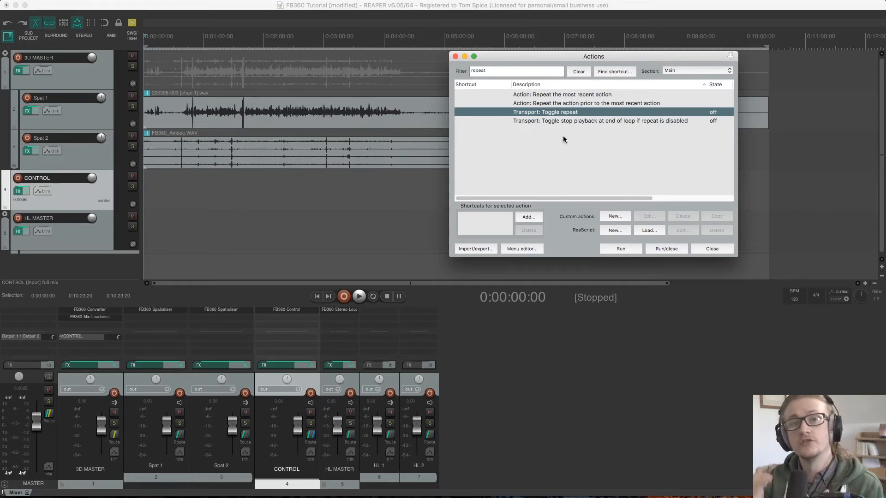
# Build a custom action from the Pro Tools Go To Track Above, Pro Tools PLUS Delete and Pro Tools Open Project actions
pyautogui.click(616, 216)
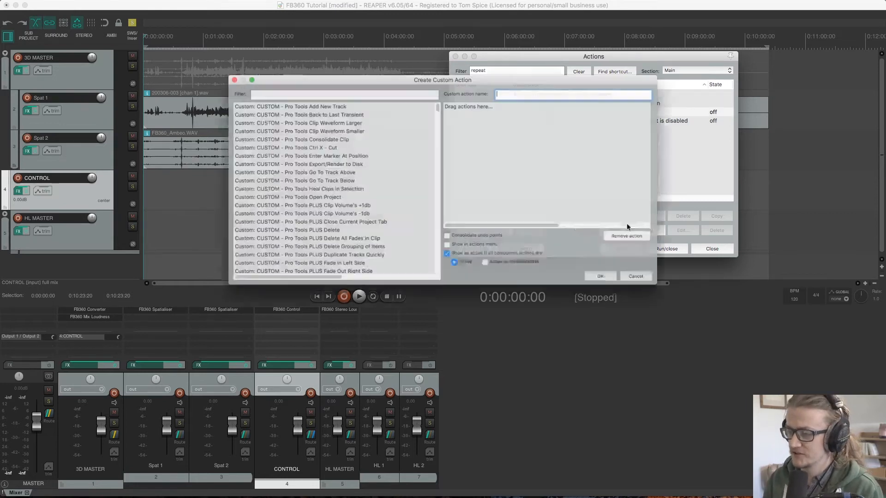
pyautogui.moveTo(396, 71); pyautogui.dragTo(247, 46)
pyautogui.moveTo(164, 147); pyautogui.dragTo(431, 129)
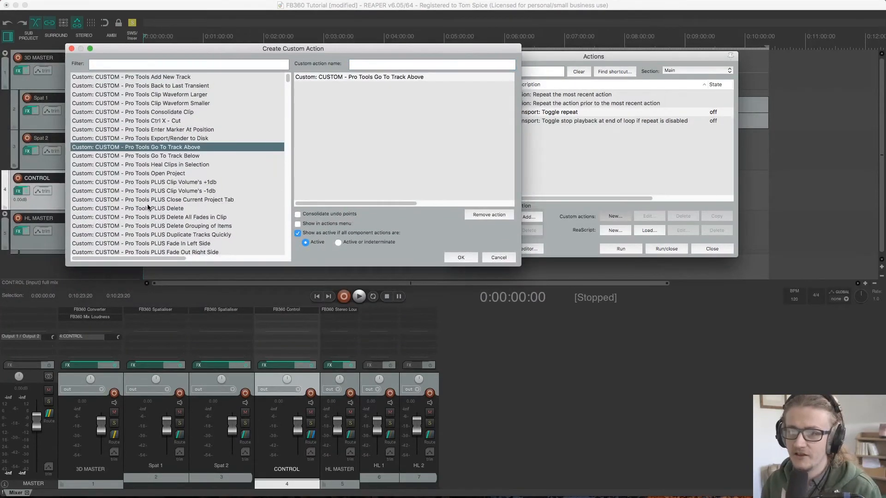
pyautogui.moveTo(150, 208); pyautogui.dragTo(408, 134)
pyautogui.moveTo(153, 174); pyautogui.dragTo(406, 149)
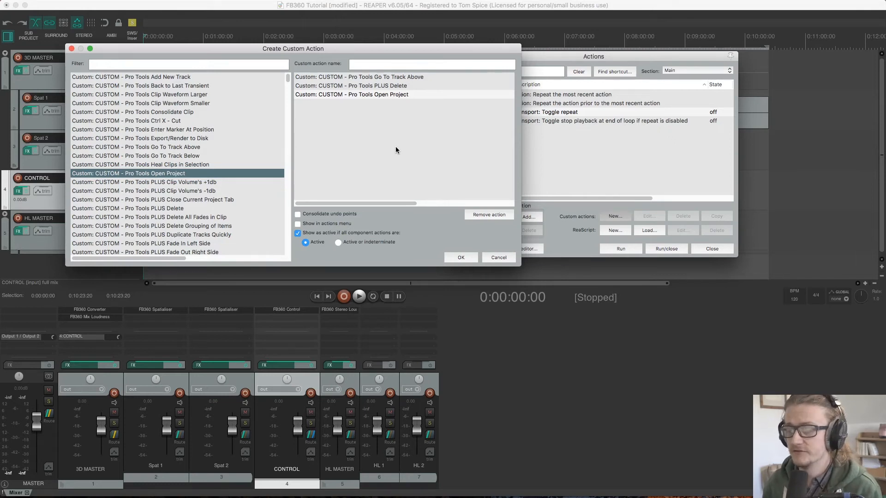
pyautogui.click(471, 258)
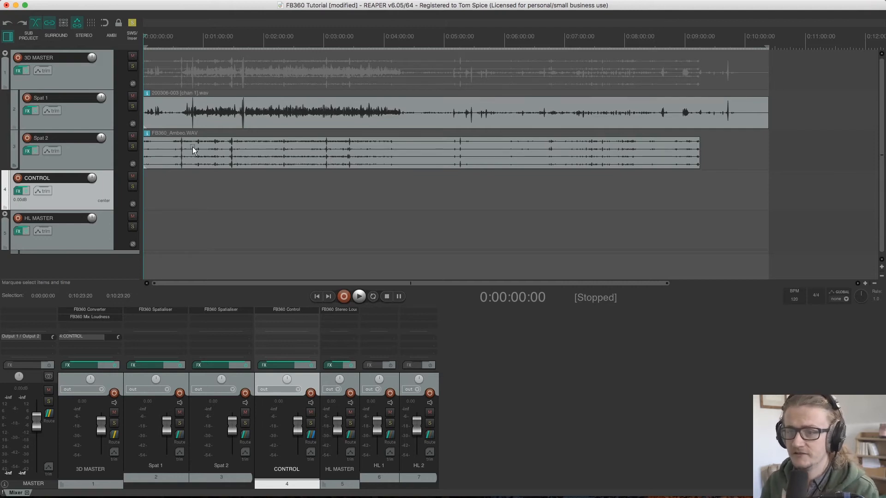
# Play the project from just before the first sharp peak in the Spat 2 clip, around 0:00:37, and return to the start
pyautogui.scroll(-3, 192, 148)
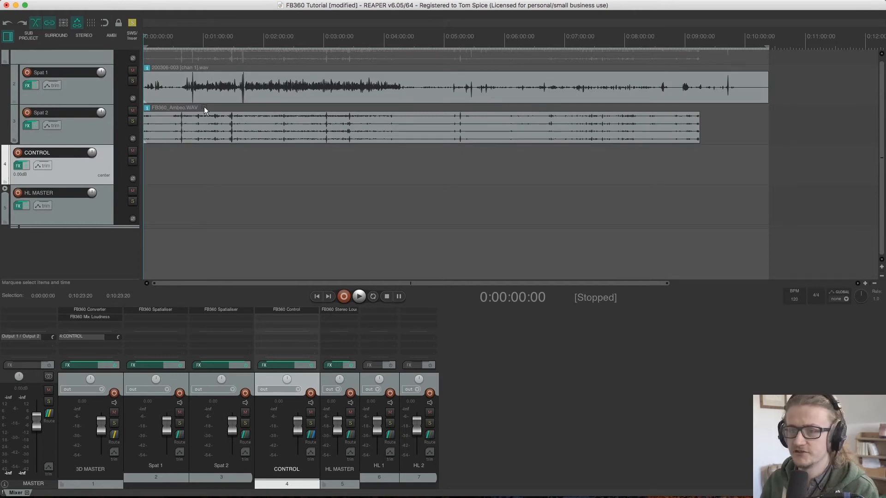
pyautogui.scroll(8, 206, 107)
pyautogui.scroll(2, 205, 107)
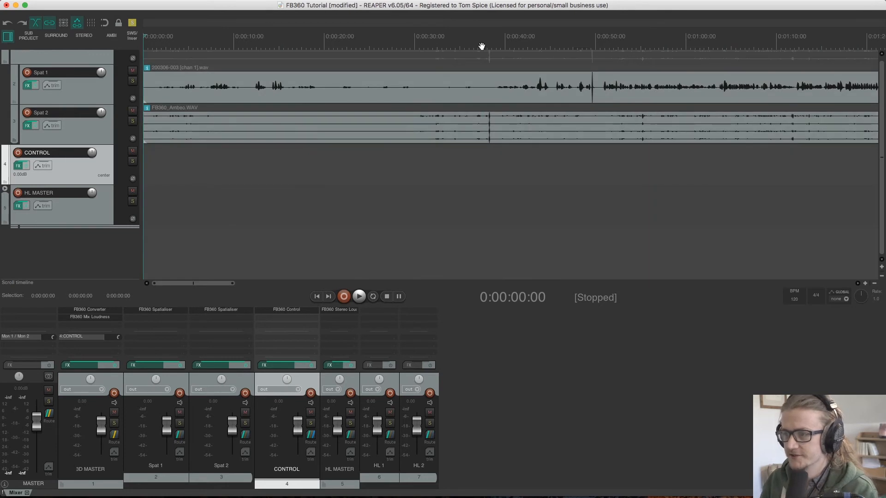
pyautogui.click(481, 46)
pyautogui.press('w')
pyautogui.press('space')
pyautogui.click(479, 43)
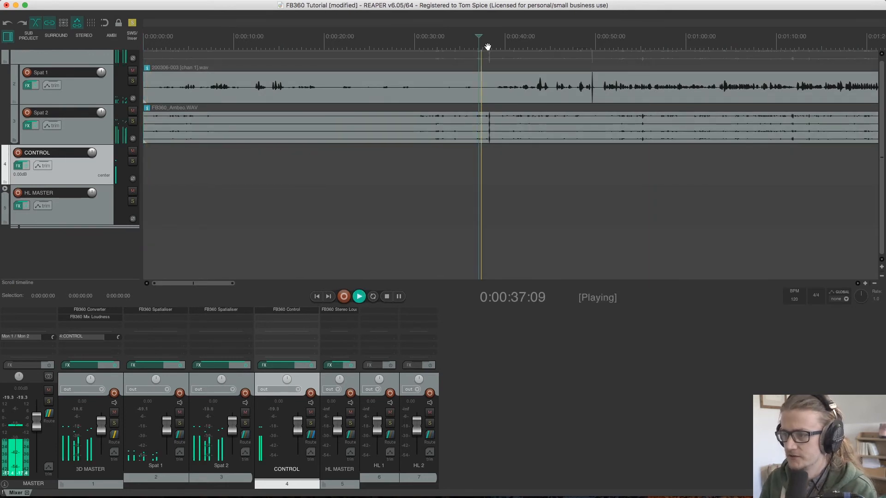
pyautogui.press('space')
pyautogui.press('w')
# Play the project from just before the sharp peak near 0:00:50 in the Spat 1 clip, and return to the start
pyautogui.click(590, 47)
pyautogui.press('w')
pyautogui.press('space')
pyautogui.click(589, 47)
pyautogui.press('space')
pyautogui.press('w')
pyautogui.press('space')
pyautogui.click(585, 47)
pyautogui.press('space')
pyautogui.press('w')
# Play the pair of sharp peaks in the Spat 1 clip from about 0:01:39, and return to the start
pyautogui.hscroll(10, 580, 104)
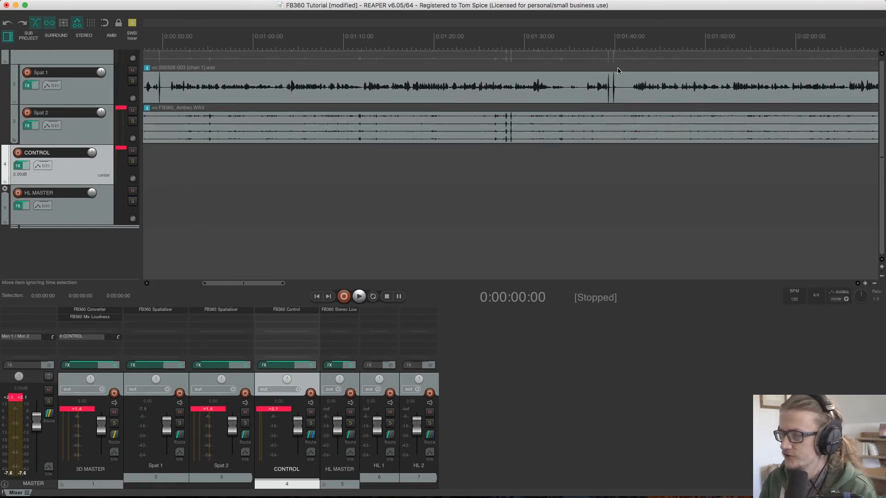
pyautogui.click(604, 44)
pyautogui.hscroll(-10, 605, 44)
pyautogui.press('space')
pyautogui.hscroll(10, 600, 46)
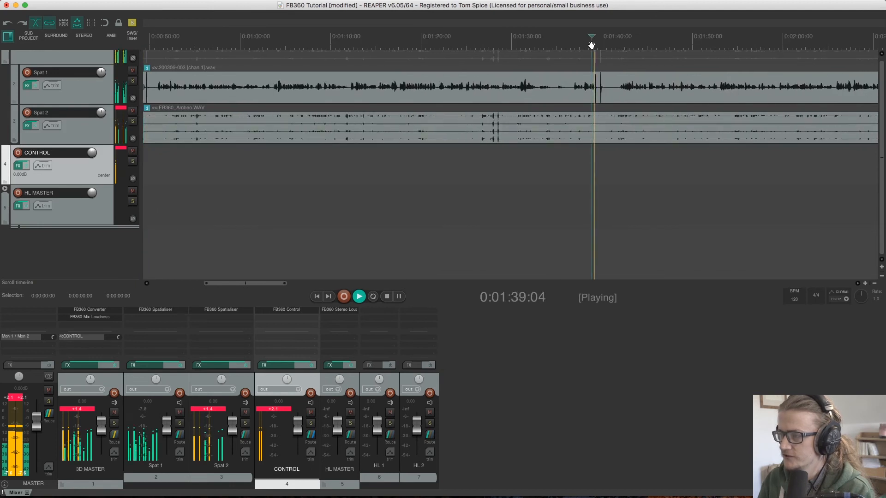
pyautogui.press('space')
pyautogui.press('Home')
# Play the pair of peaks in the Spat 2 clip from about 0:01:28 and compare the peaks in both clips
pyautogui.press('space')
pyautogui.hscroll(8, 613, 69)
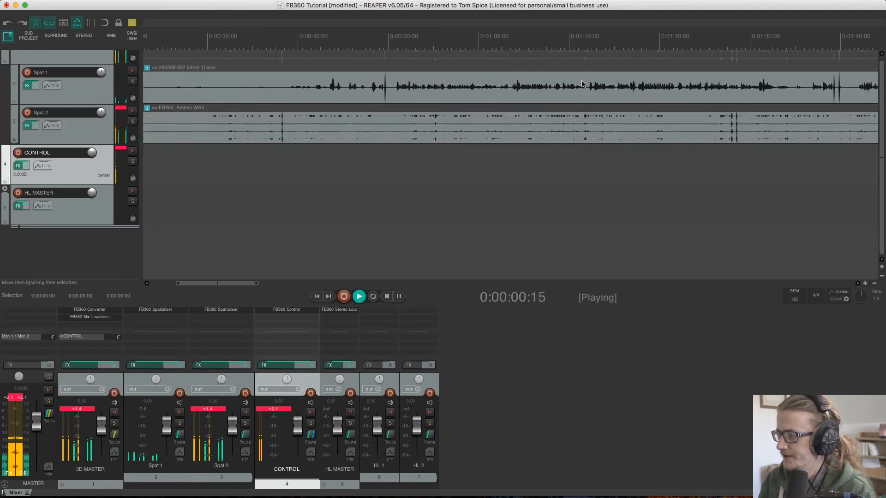
pyautogui.click(635, 48)
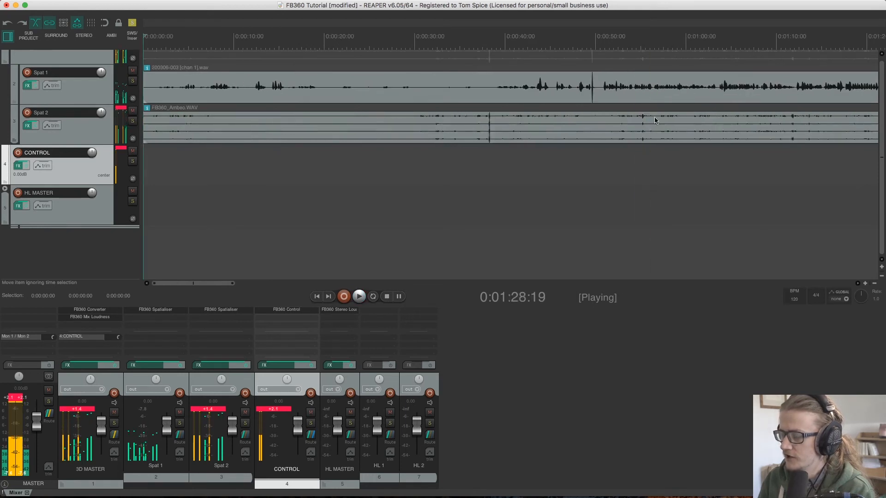
pyautogui.press('space')
pyautogui.hscroll(3, 668, 127)
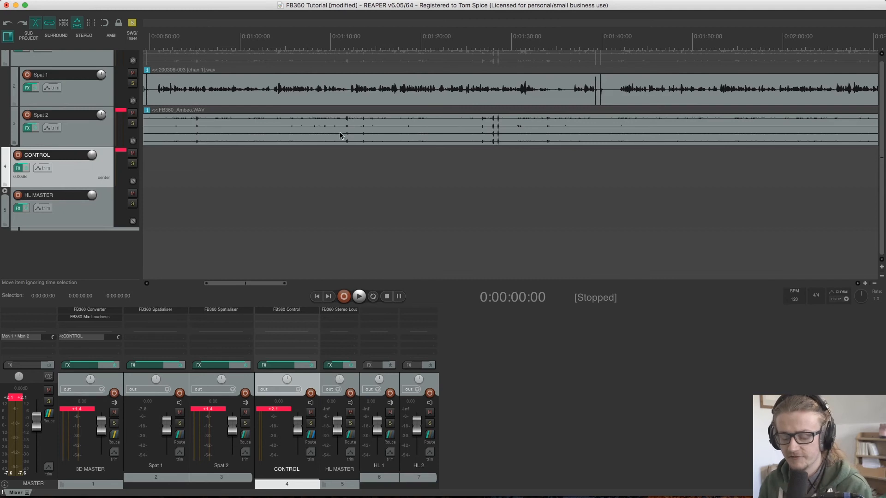
pyautogui.hscroll(-10, 351, 134)
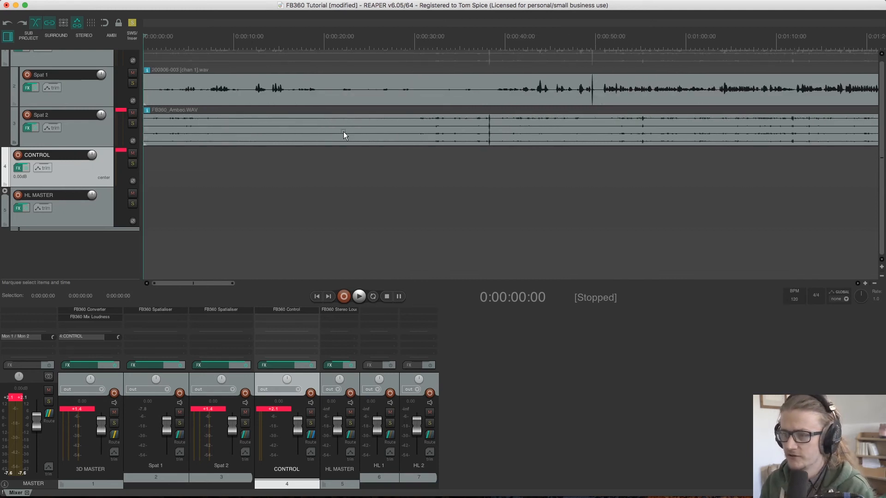
pyautogui.scroll(-5, 344, 132)
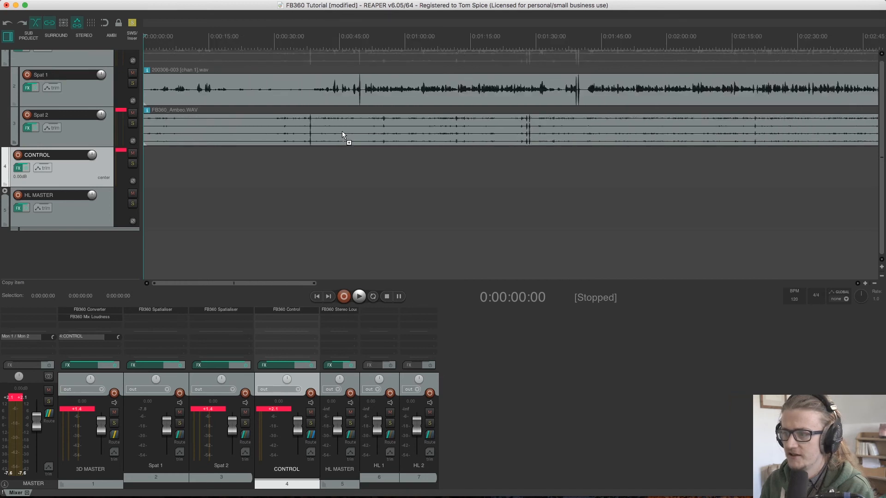
# Trim the starts of the Spat 1 and Spat 2 clips to just before their pairs of peaks, about 0:01:38 and 0:01:26
pyautogui.scroll(-3, 343, 131)
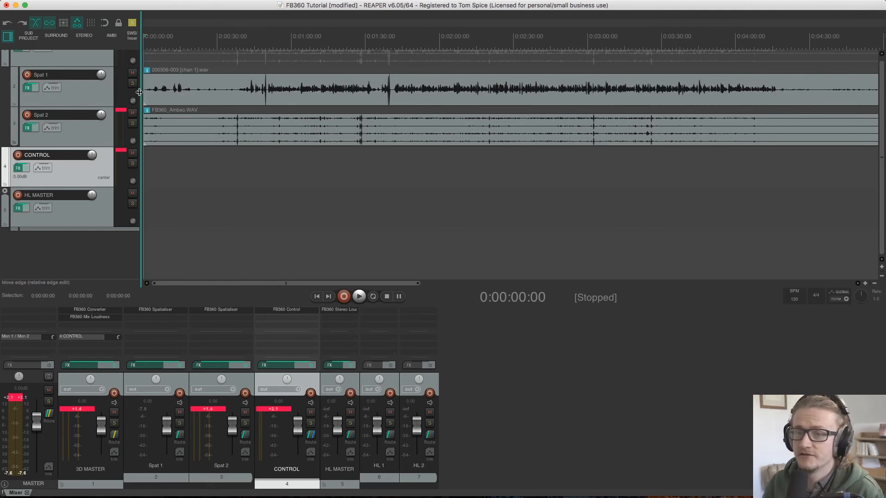
pyautogui.moveTo(144, 94); pyautogui.dragTo(386, 100)
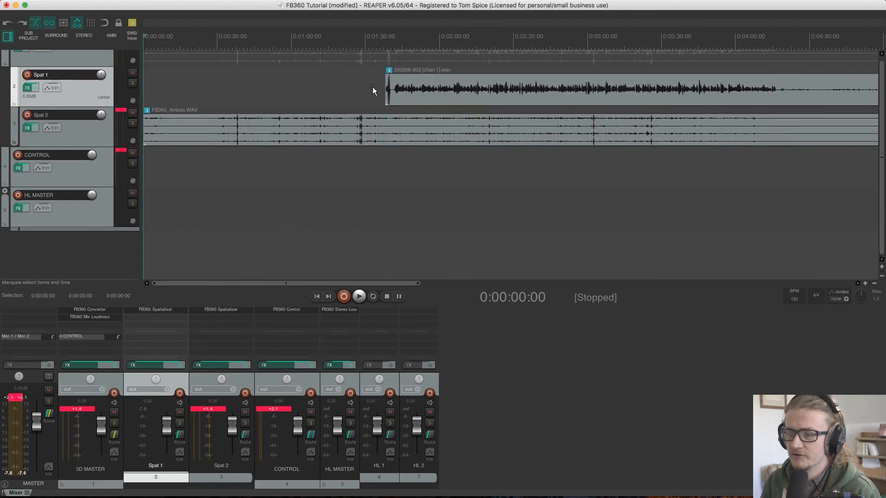
pyautogui.moveTo(144, 132); pyautogui.dragTo(355, 132)
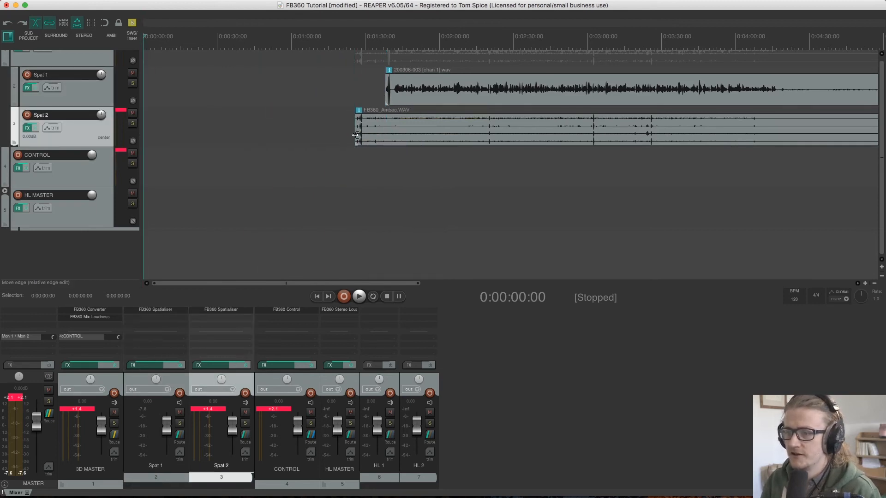
# Move the trimmed Spat 1 and Spat 2 clips back to the beginning of the project timeline
pyautogui.moveTo(423, 141); pyautogui.dragTo(244, 139)
pyautogui.moveTo(493, 90); pyautogui.dragTo(298, 103)
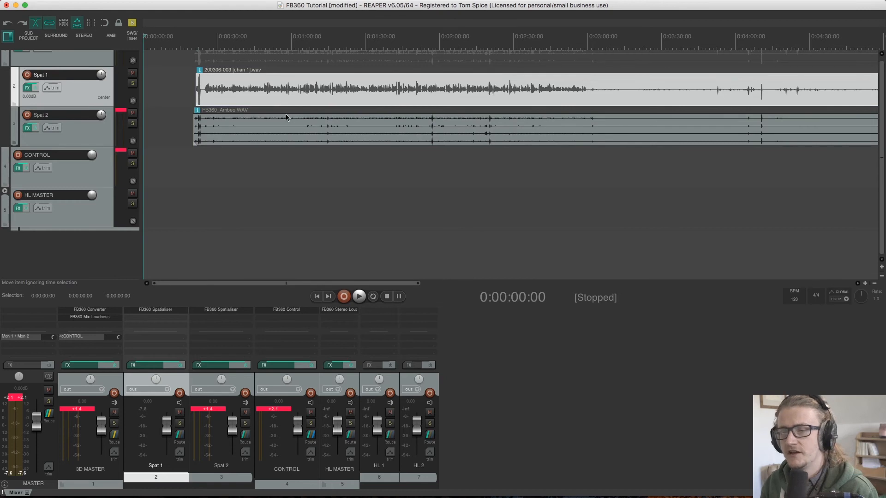
pyautogui.keyDown('shift'); pyautogui.click(305, 129); pyautogui.keyUp('shift')
pyautogui.moveTo(270, 94); pyautogui.dragTo(190, 101)
pyautogui.click(198, 154)
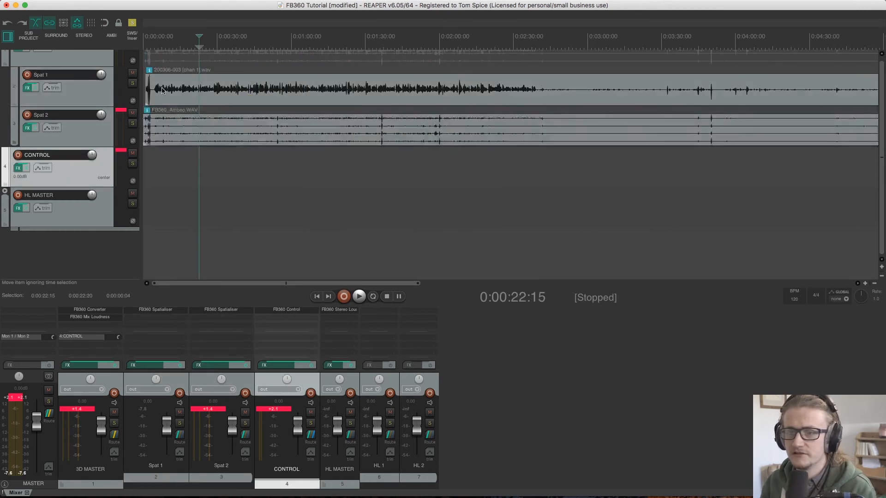
# Place the edit cursor on the first sharp peak in the Spat 2 clip, at about 0:00:02:02
pyautogui.click(151, 43)
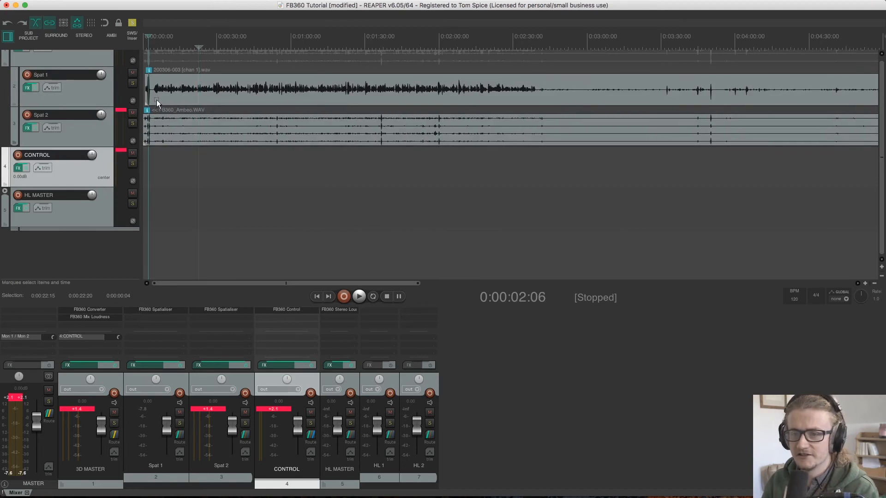
pyautogui.scroll(5, 149, 99)
pyautogui.scroll(8, 149, 98)
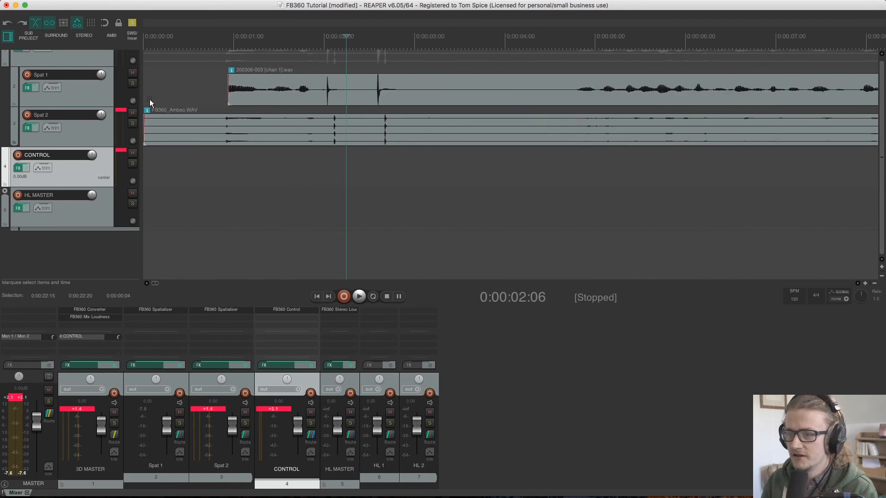
pyautogui.moveTo(348, 37); pyautogui.dragTo(335, 45)
pyautogui.click(336, 44)
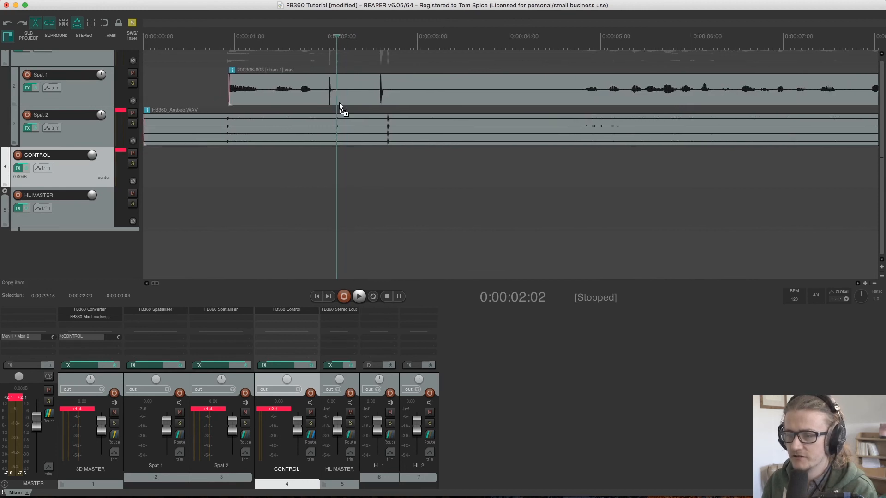
# Refine the edit cursor on Spat 2's first peak and slide the Spat 1 clip so its first peak lines up with it
pyautogui.scroll(2, 339, 103)
pyautogui.scroll(3, 338, 104)
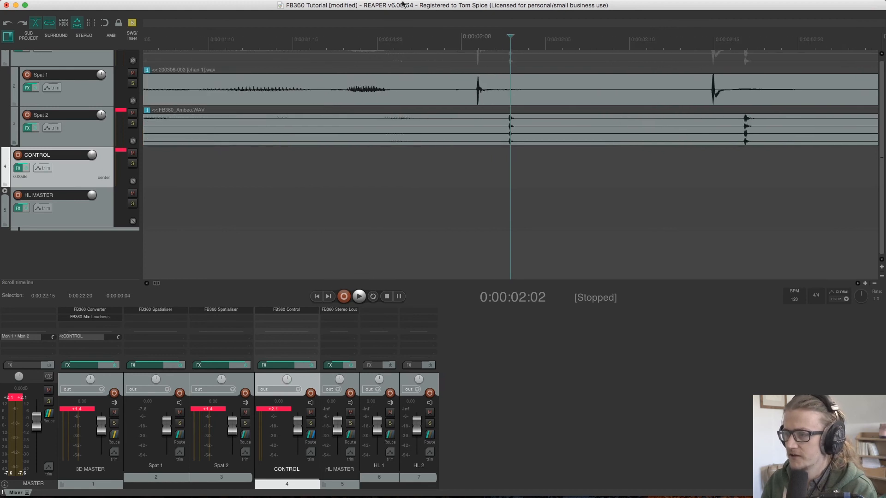
pyautogui.moveTo(510, 36); pyautogui.dragTo(507, 37)
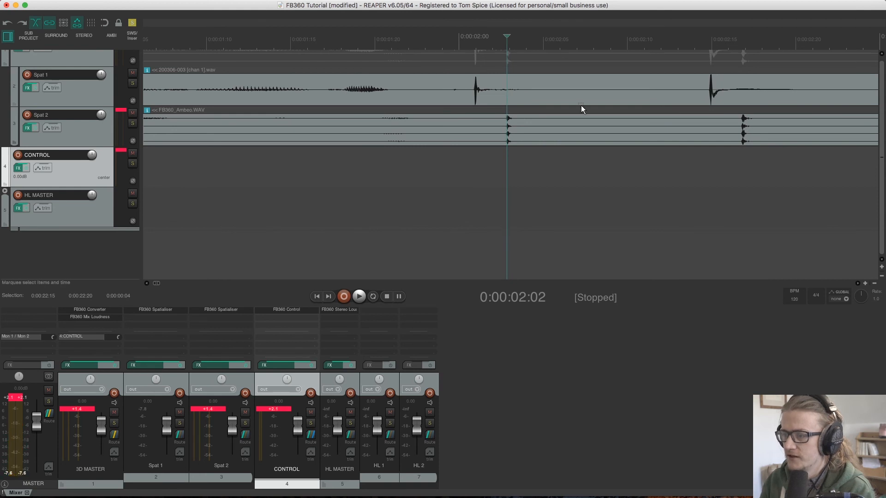
pyautogui.moveTo(557, 105); pyautogui.dragTo(582, 103)
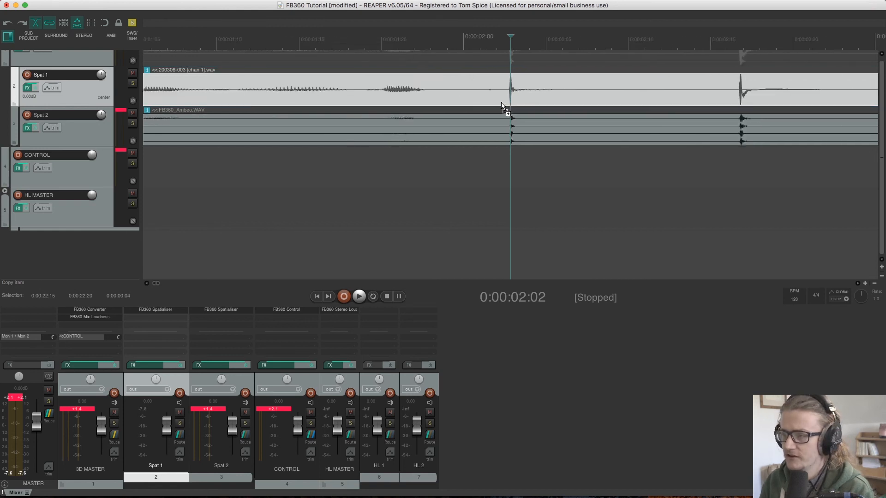
# Extend the start of the Spat 1 clip back to the project start and play the aligned clips from the beginning
pyautogui.scroll(-8, 501, 102)
pyautogui.moveTo(204, 102); pyautogui.dragTo(150, 101)
pyautogui.press('Home')
pyautogui.press('space')
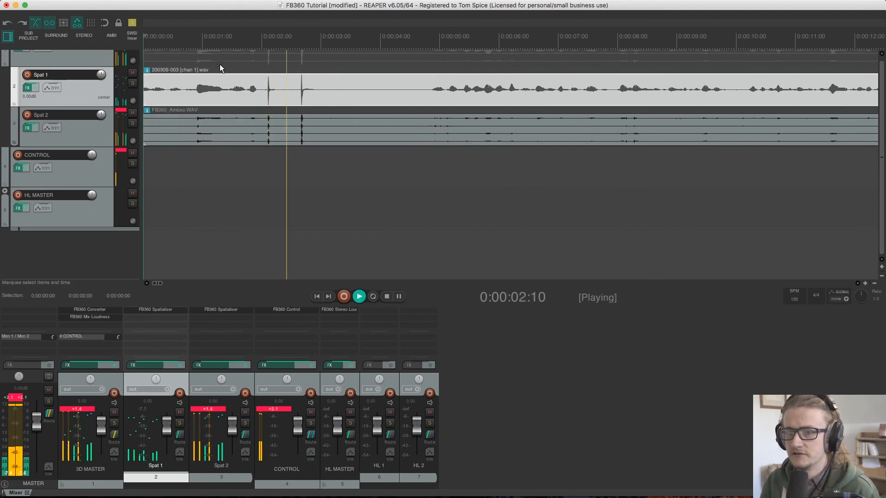
pyautogui.press('space')
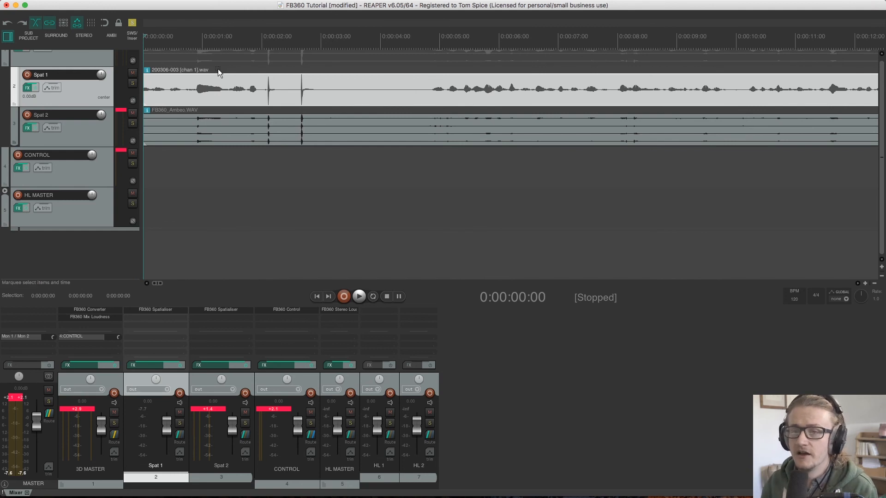
# Add a fade-in about 0.6 seconds long at the start of the Spat 1 clip
pyautogui.moveTo(145, 77); pyautogui.dragTo(180, 83)
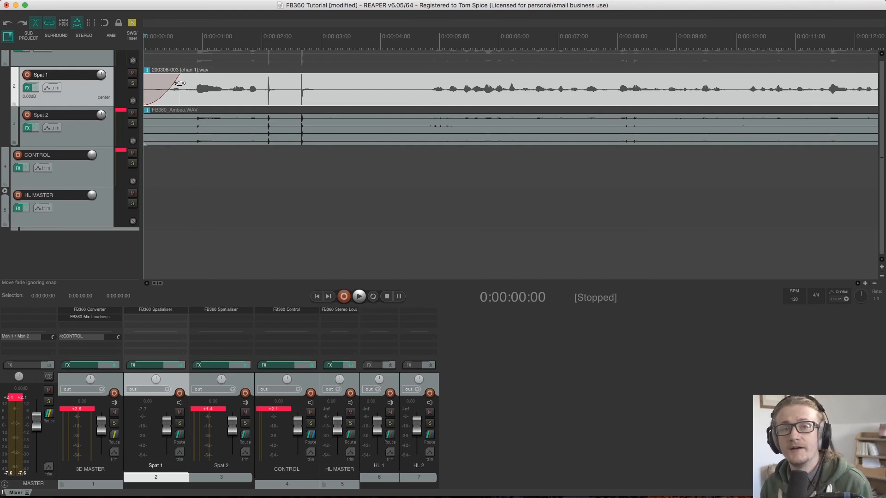